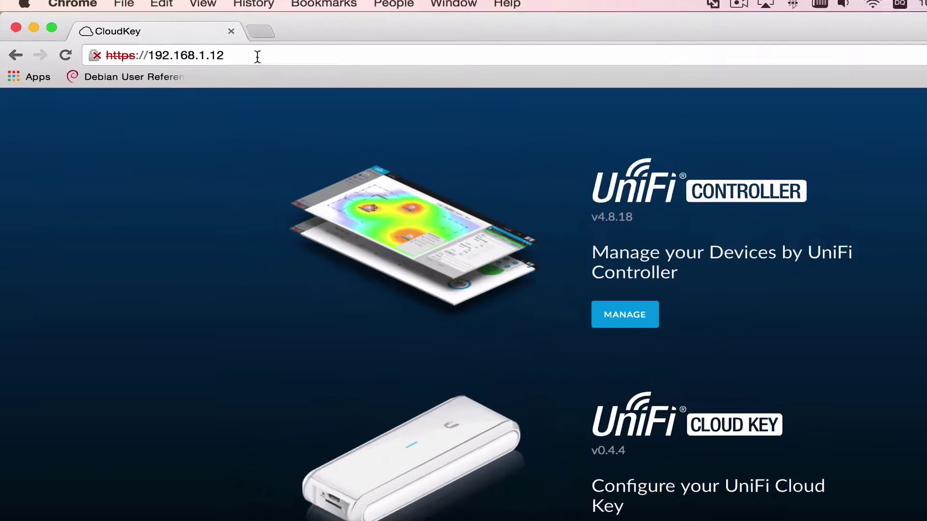
Step: Load unifi.ubnt.com to see the unifi.yourdomain.com controller at 192.168.1.12 on version 4.8.18
click(209, 51)
click(473, 73)
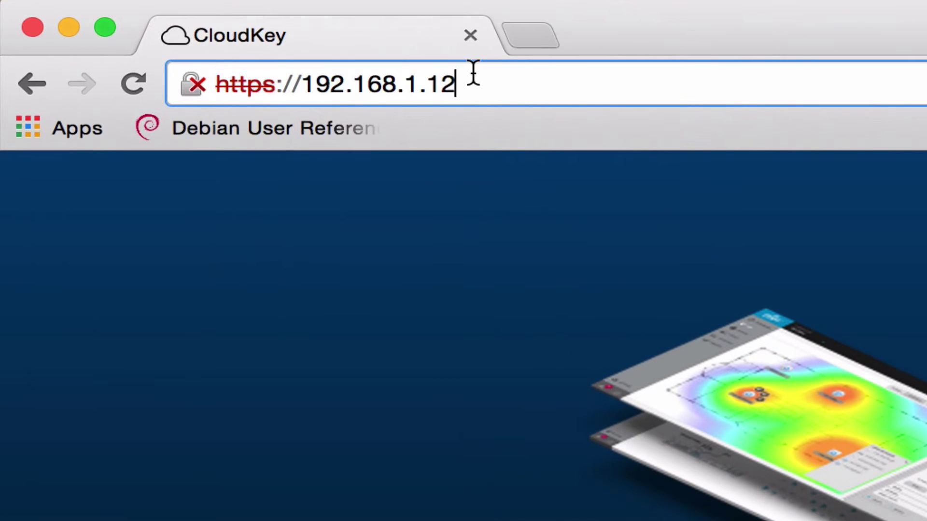
triple_click(537, 96)
text(unifi)
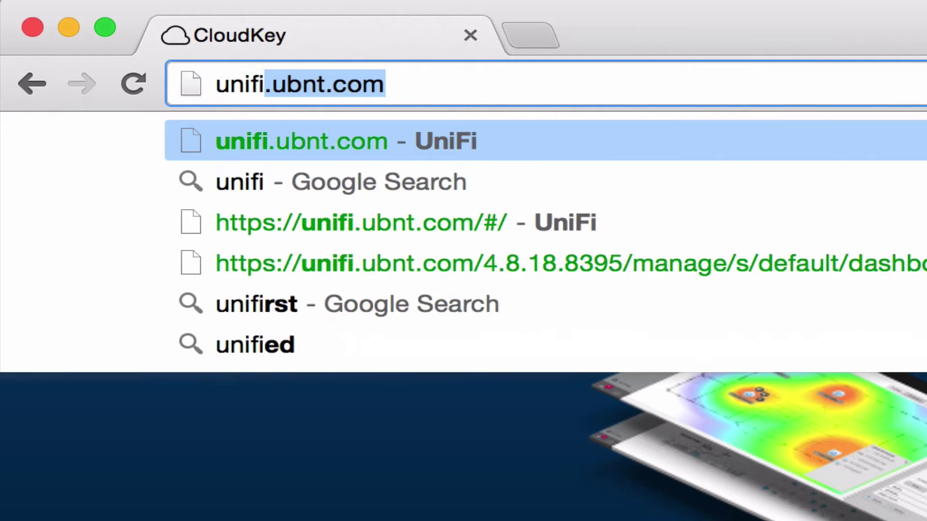
key(Return)
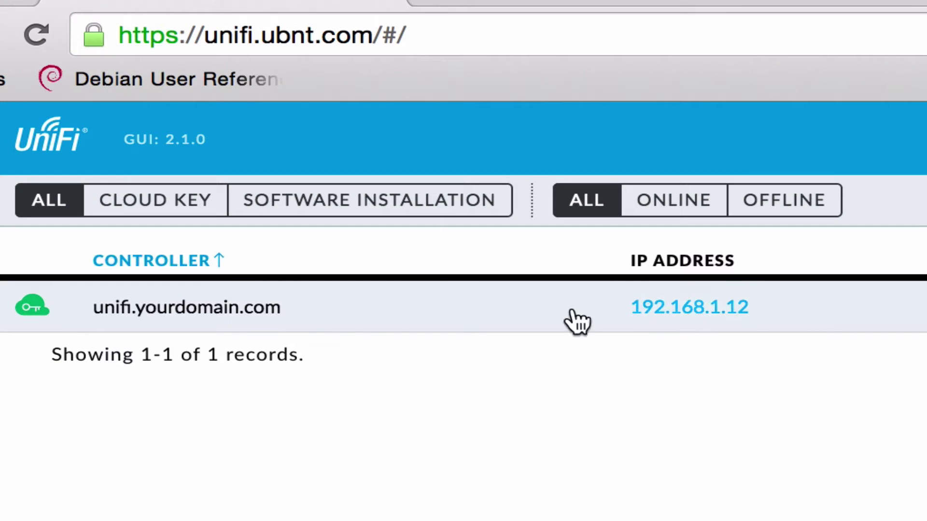
Step: Open the Copper Demo site's details and launch it in a new tab
click(308, 311)
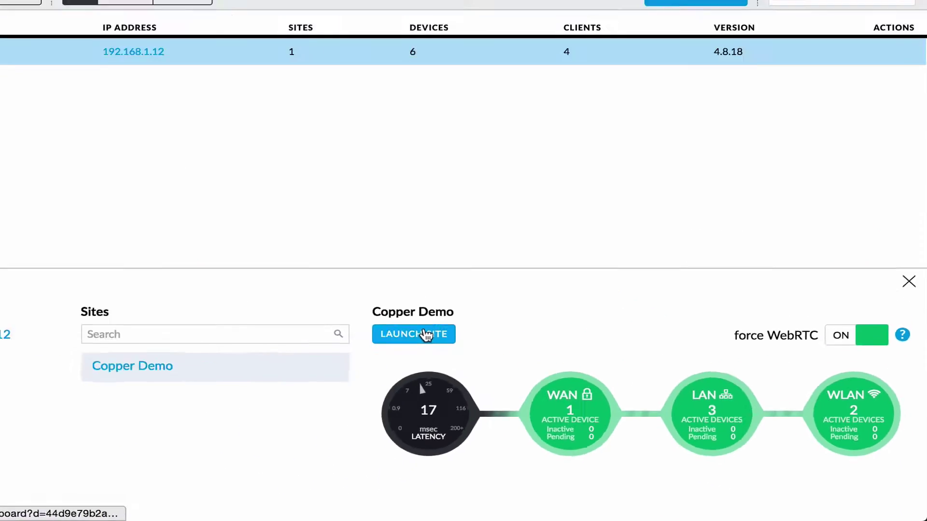
click(425, 333)
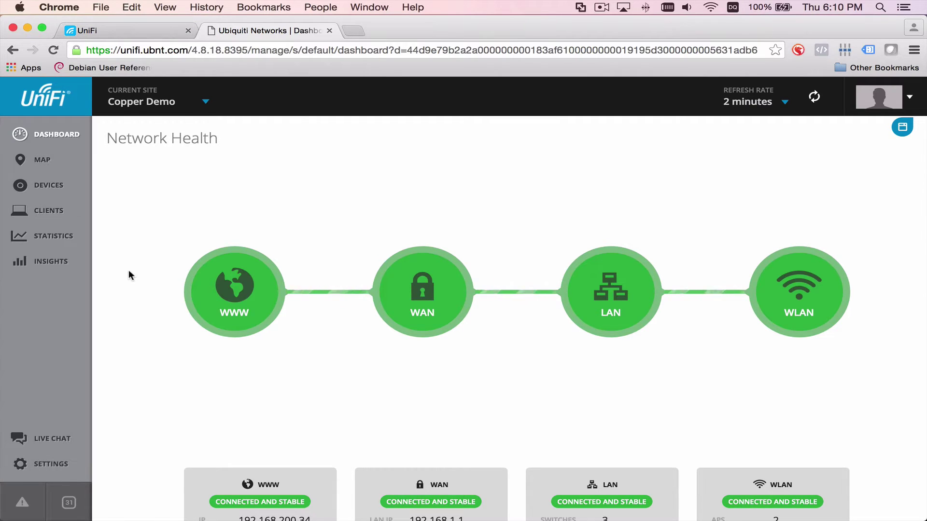
Step: Open the controller settings and review the Copper Demo site configuration
scroll(128, 271, down, 3)
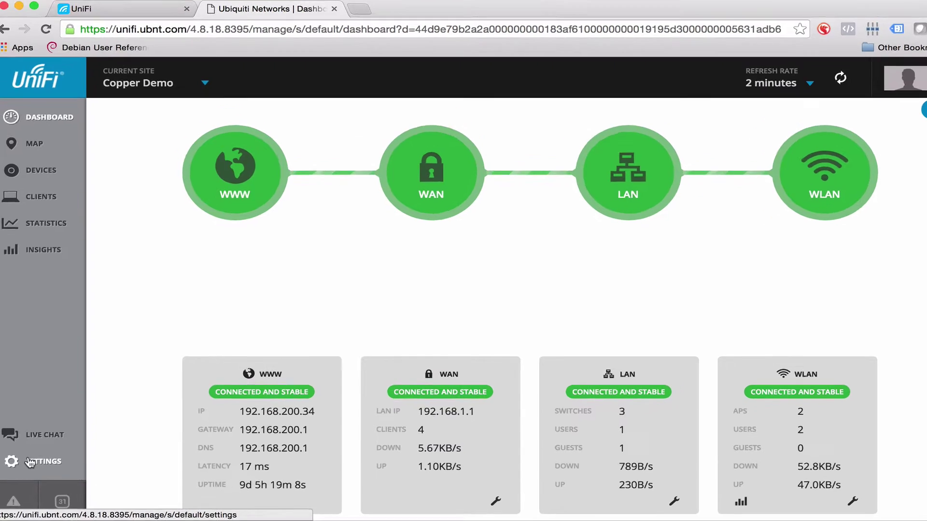
click(30, 463)
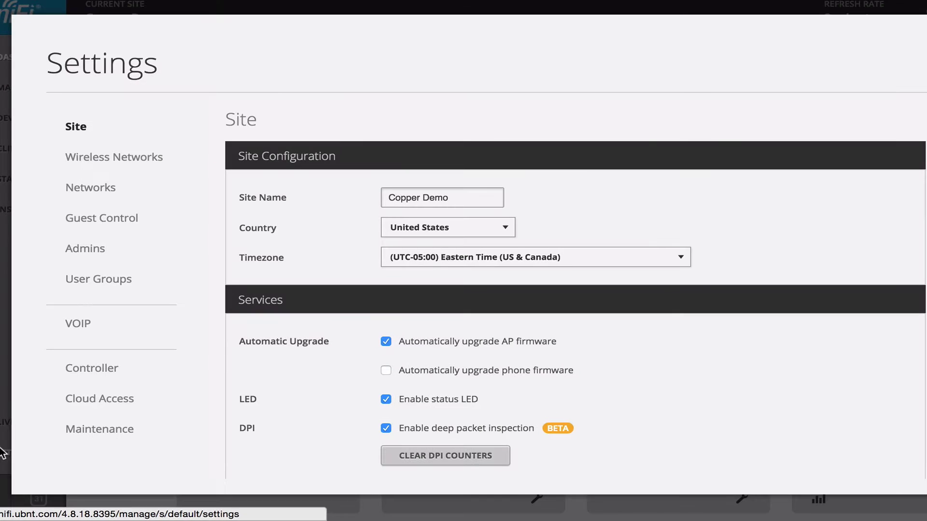
scroll(446, 236, down, 4)
scroll(419, 253, down, 2)
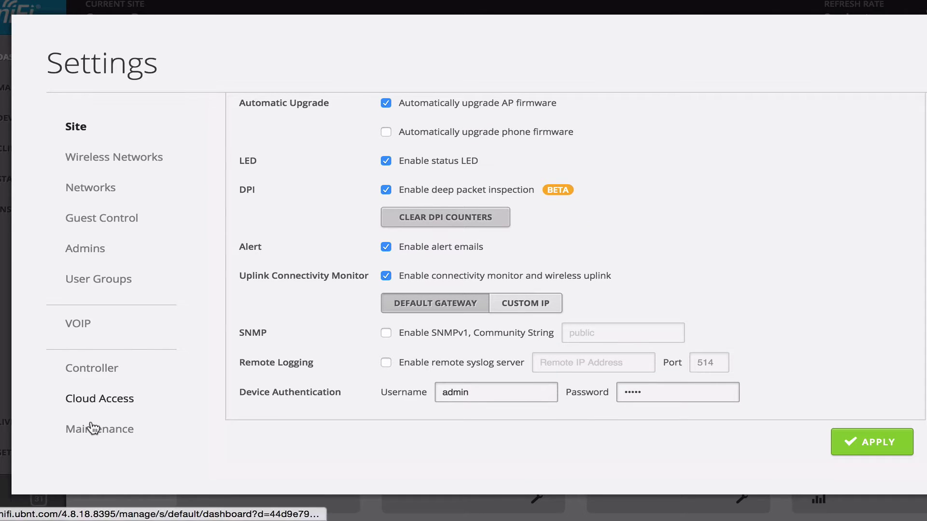
Step: In Maintenance, check for updates and confirm the CloudKey firmware v0.5.0 update
click(93, 428)
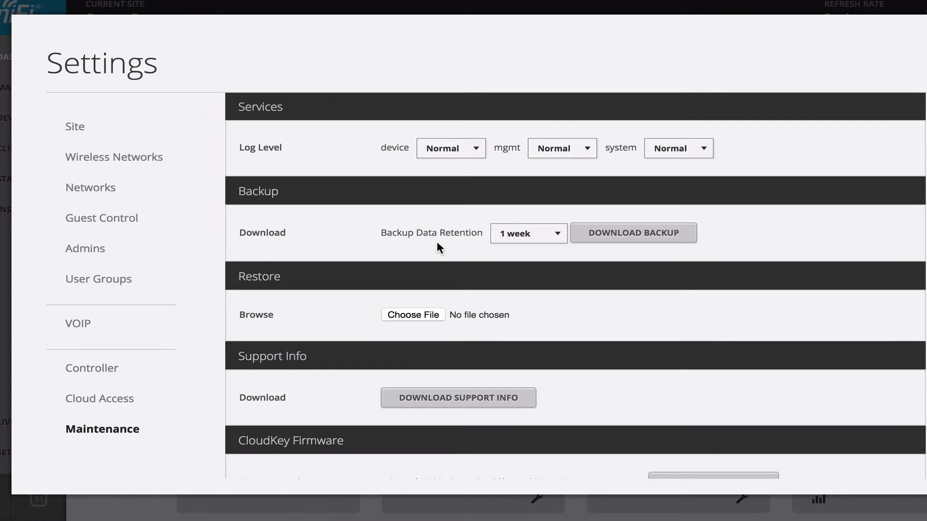
scroll(436, 239, down, 5)
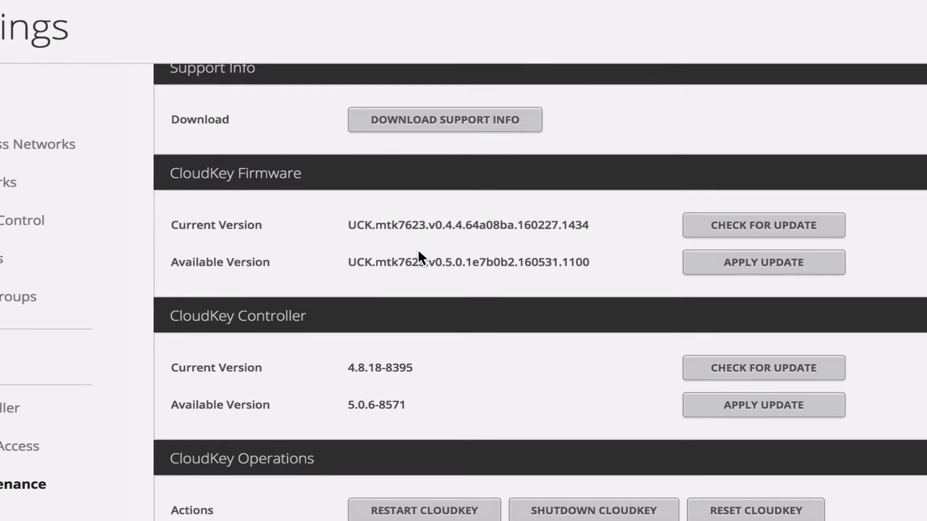
scroll(418, 249, down, 1)
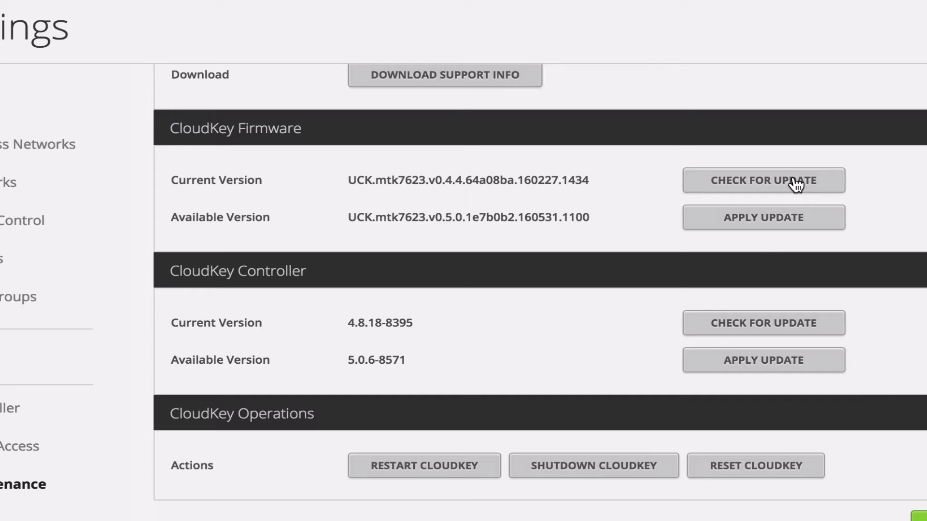
click(741, 328)
click(755, 217)
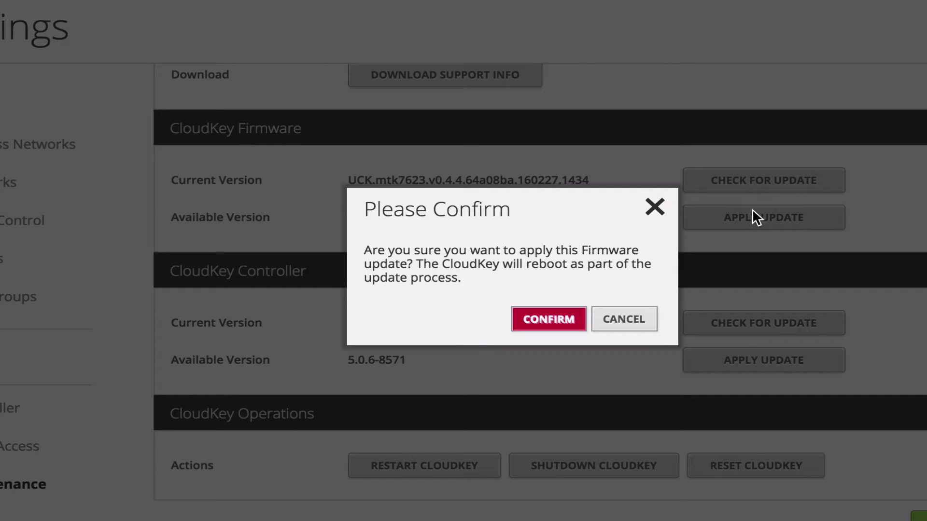
click(544, 320)
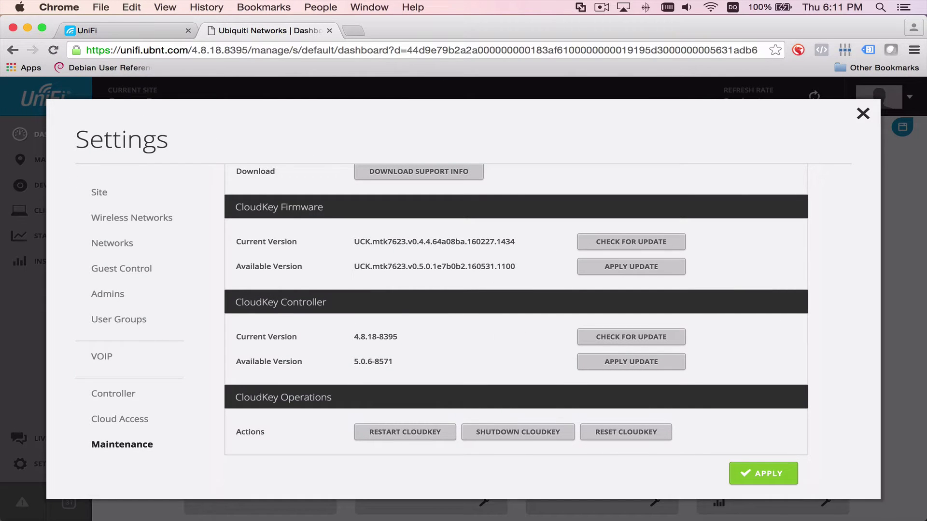
Step: Arrange the two ping windows one above the other in Terminal
key(super+Tab)
drag(584, 111, 609, 89)
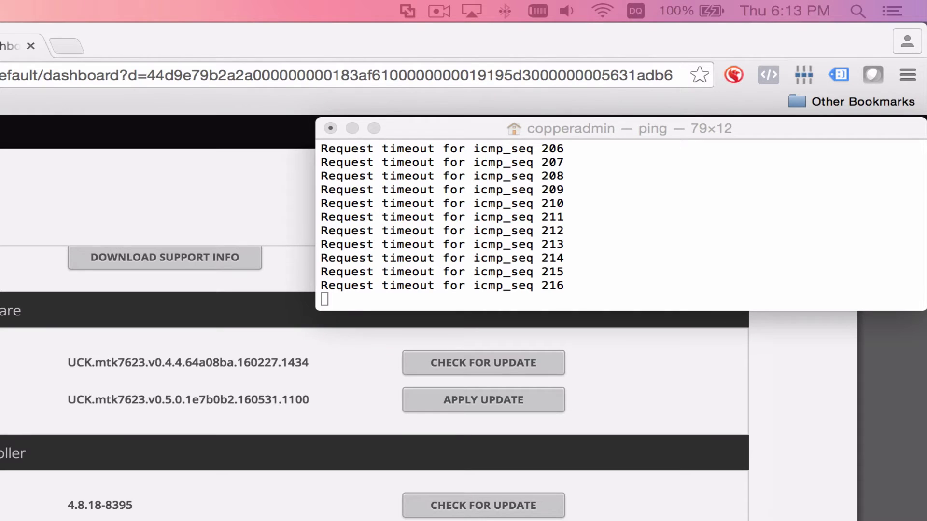
drag(196, 519, 436, 321)
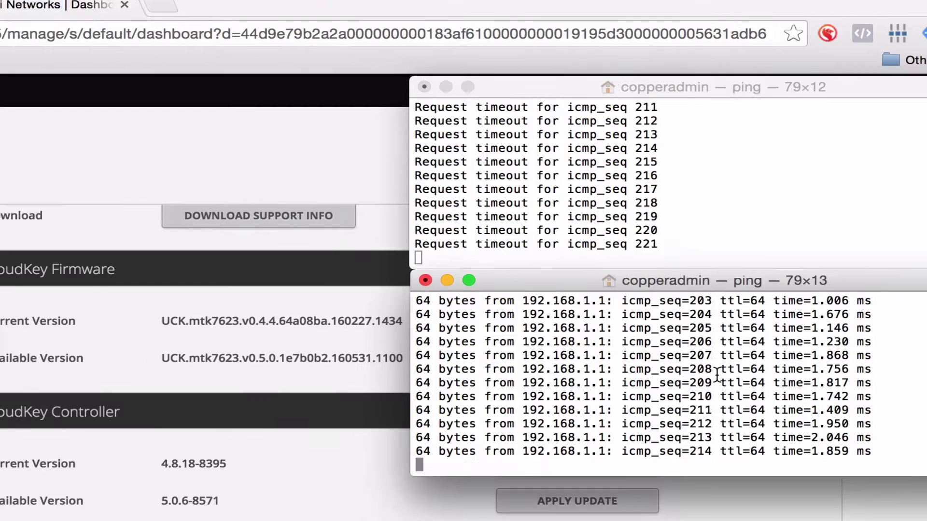
Step: Run ping google.com in a new window, then close both ping windows once 192.168.1.12 replies
key(super+n)
text(ping google.com)
key(Return)
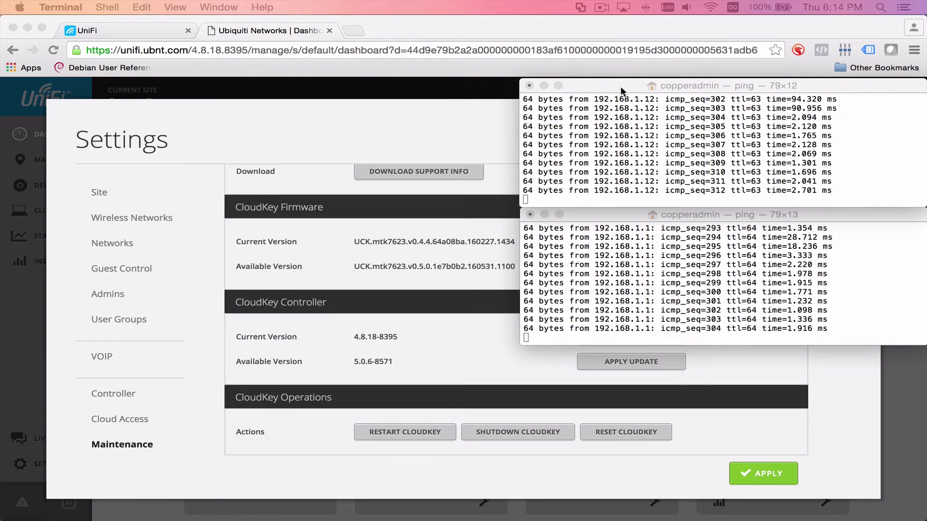
key(super+w)
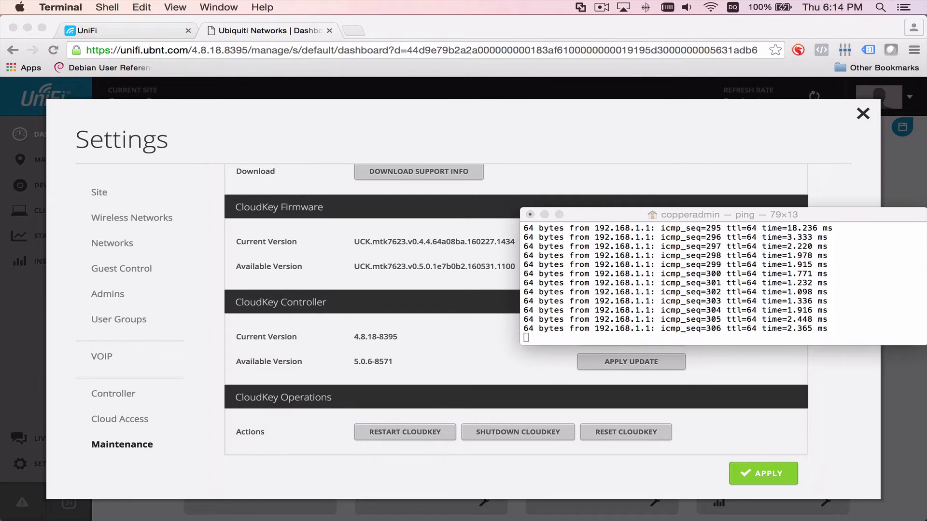
key(super+w)
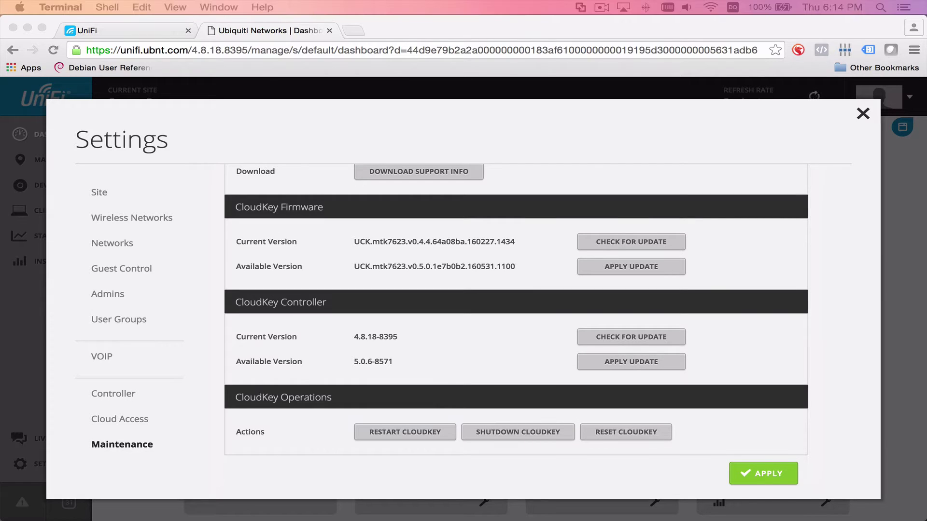
Step: Close the controller settings and reload the unifi.ubnt.com cloud portal
click(533, 140)
click(862, 114)
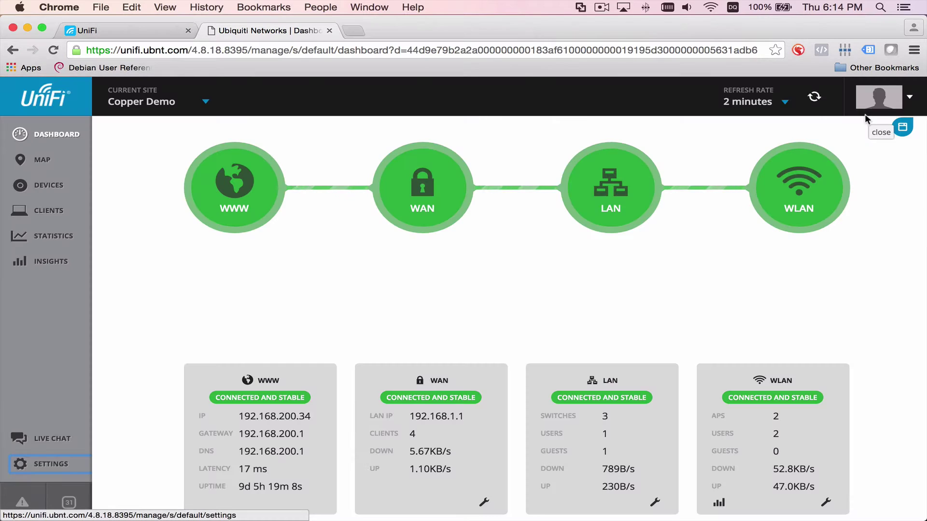
click(269, 49)
key(Return)
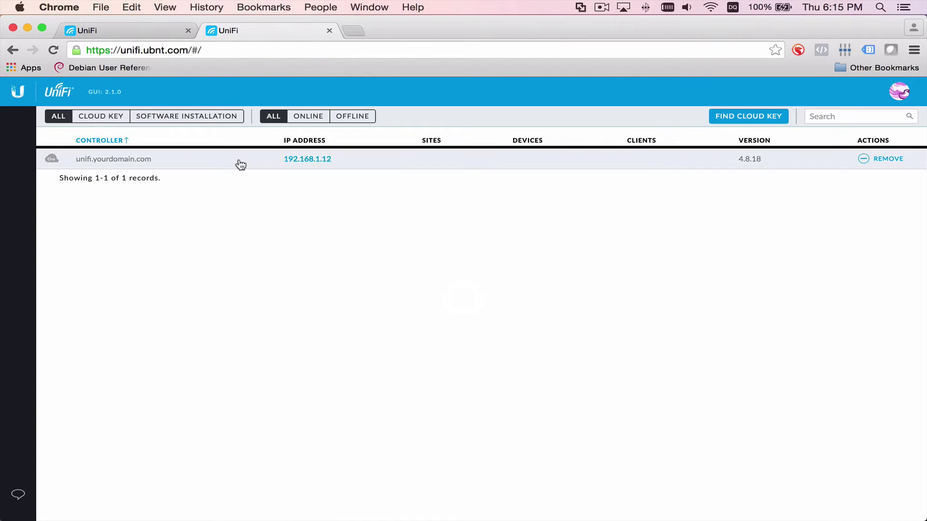
Step: Try opening the unifi.yourdomain.com controller entry and dismiss both offline notices
click(240, 164)
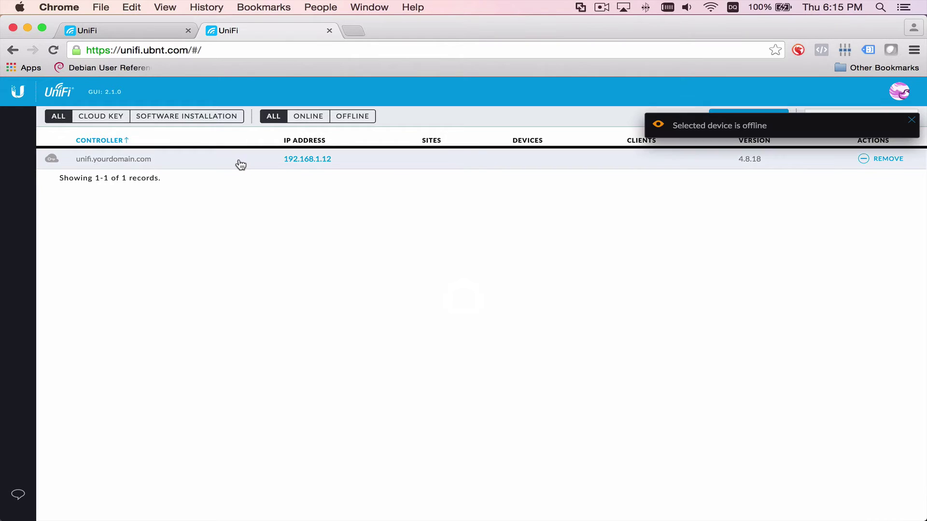
click(300, 168)
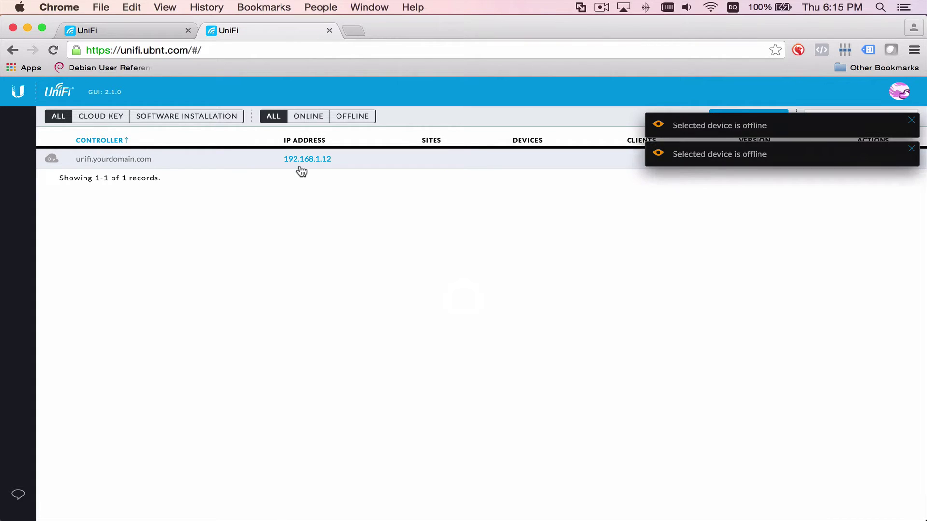
click(911, 124)
click(911, 124)
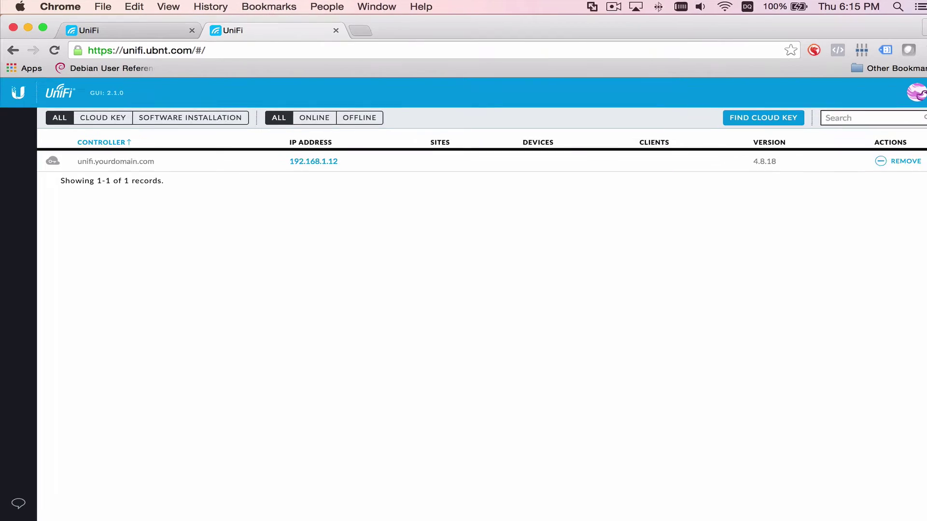
Step: Open 192.168.1.12 in the first tab and launch the controller's management login
click(164, 16)
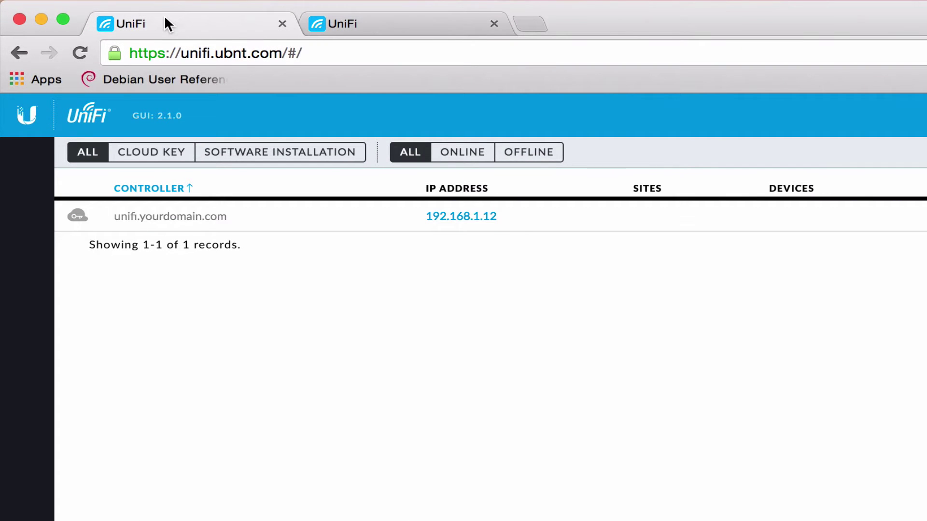
click(318, 54)
text(192.168.1.,)
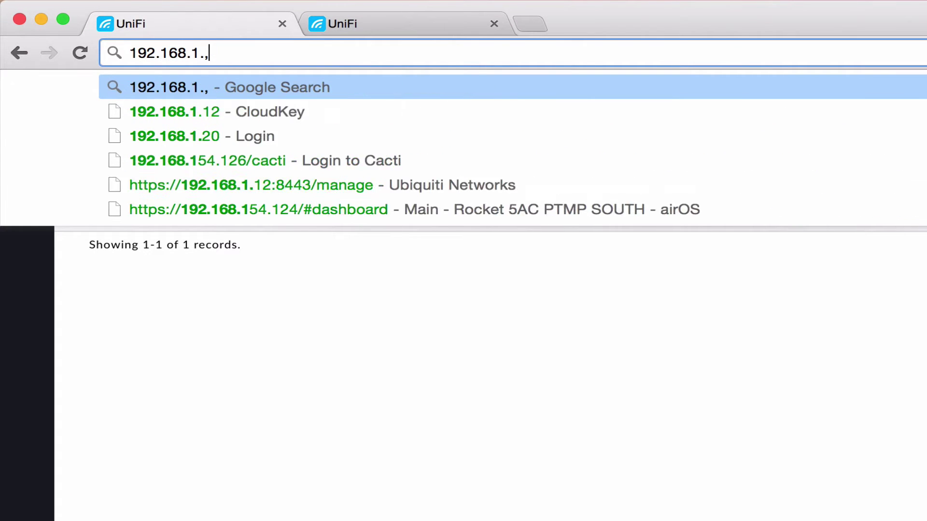
key(BackSpace)
key(BackSpace)
key(BackSpace)
text(1.12)
key(Return)
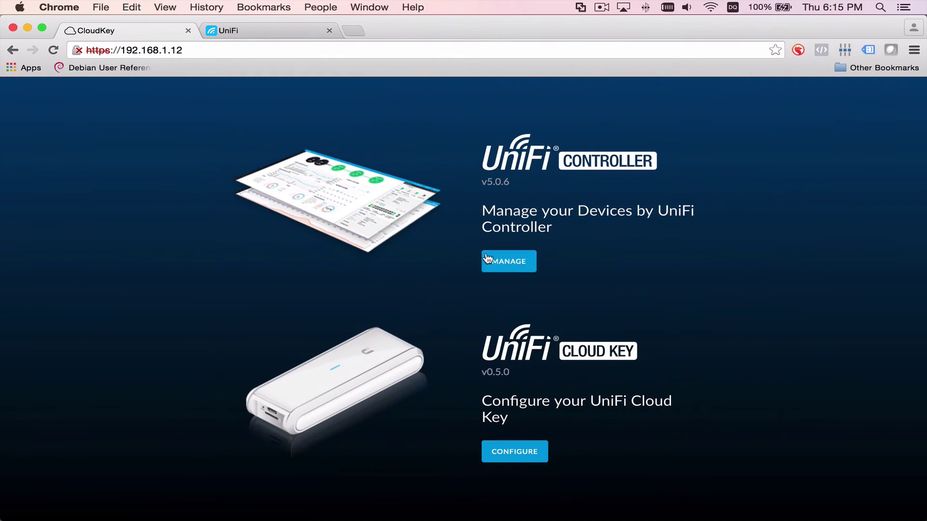
click(519, 259)
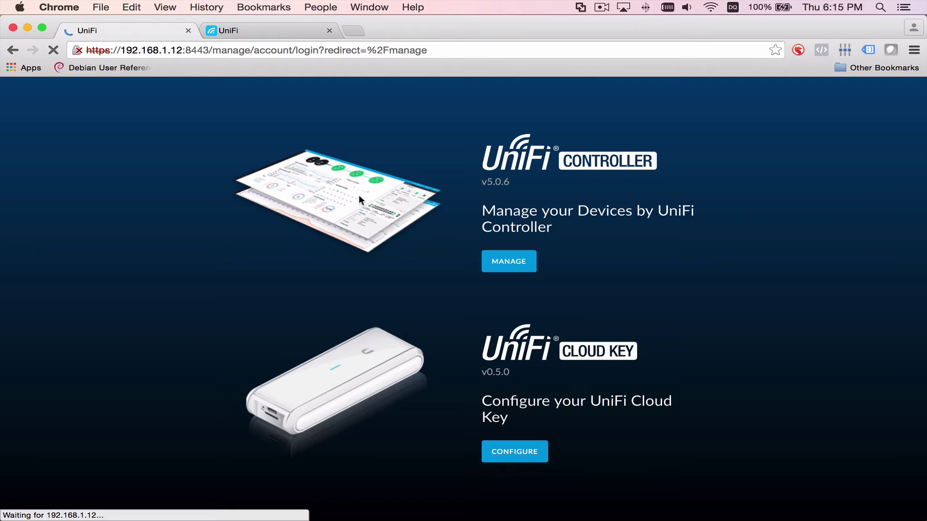
key(super+Tab)
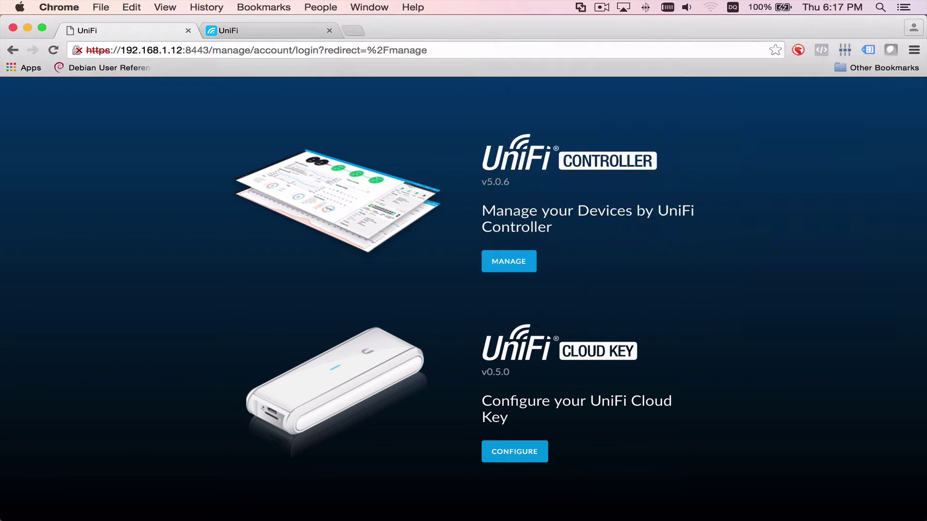
Step: Rejoin the Wi-Fi network, then reload the port 8443 controller login page in the browser
click(707, 7)
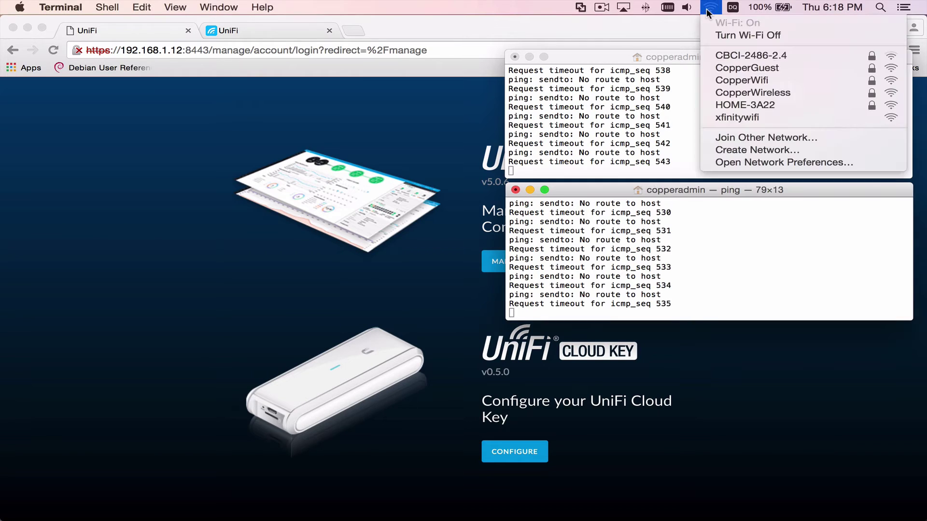
click(639, 161)
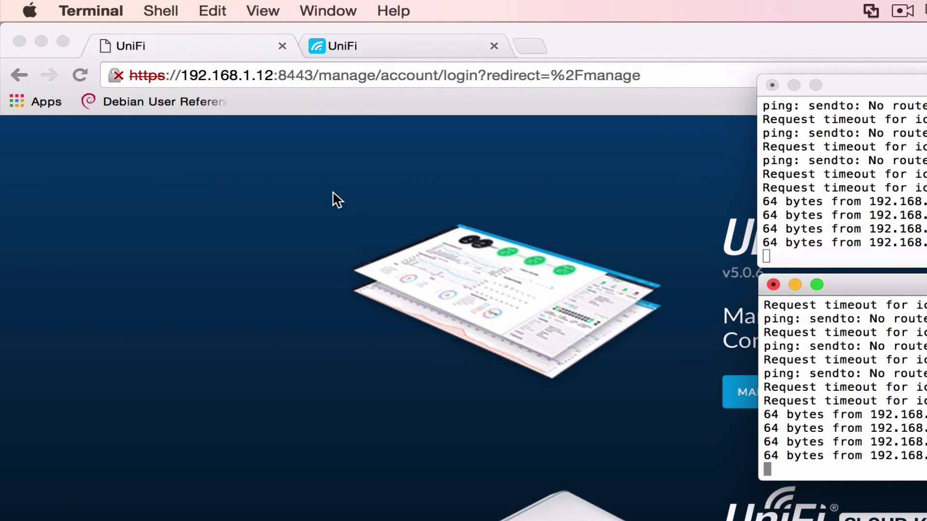
click(332, 199)
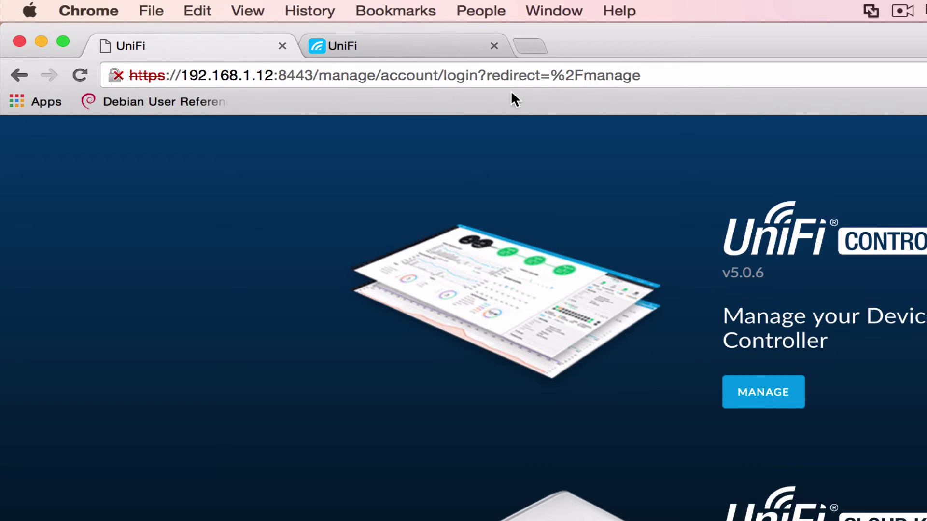
click(494, 75)
key(Return)
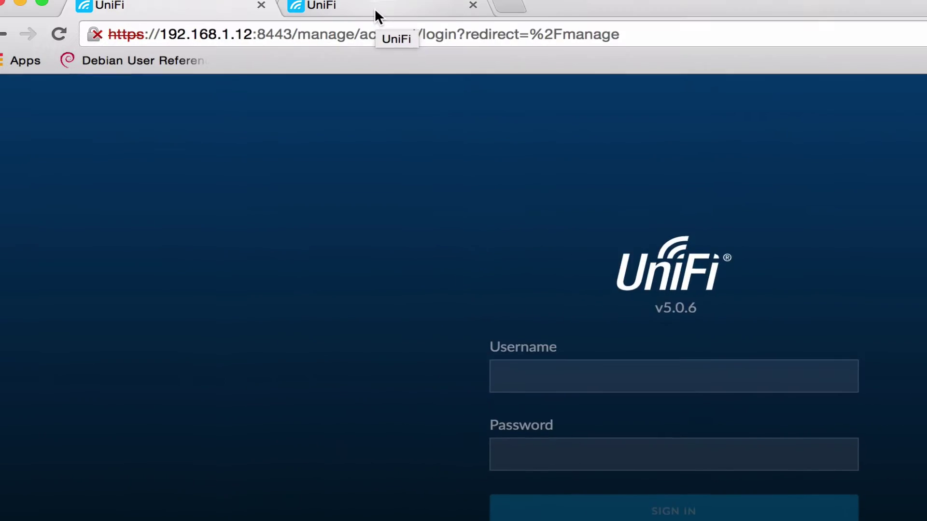
Step: Refresh the cloud portal tab, then sign in locally with the administrator username and password
click(395, 24)
click(79, 49)
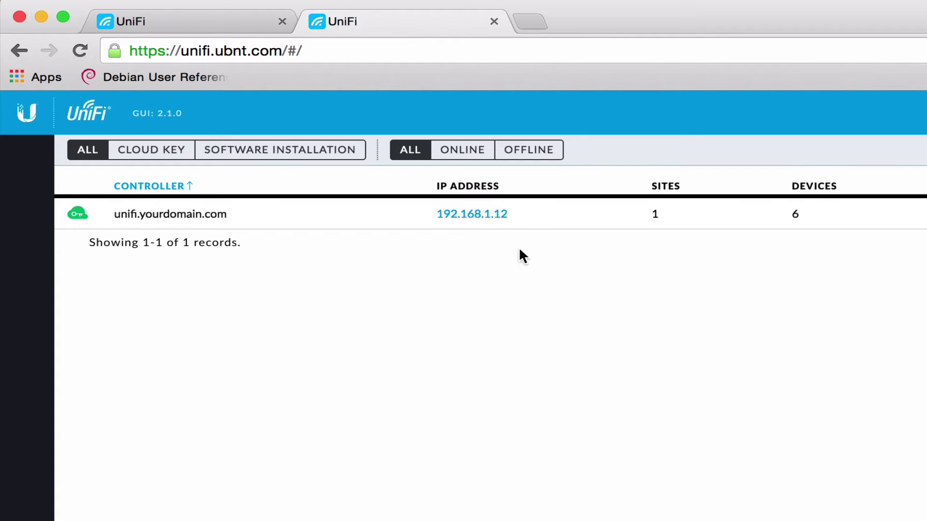
click(213, 22)
text(admin)
key(Tab)
text(admin)
key(Return)
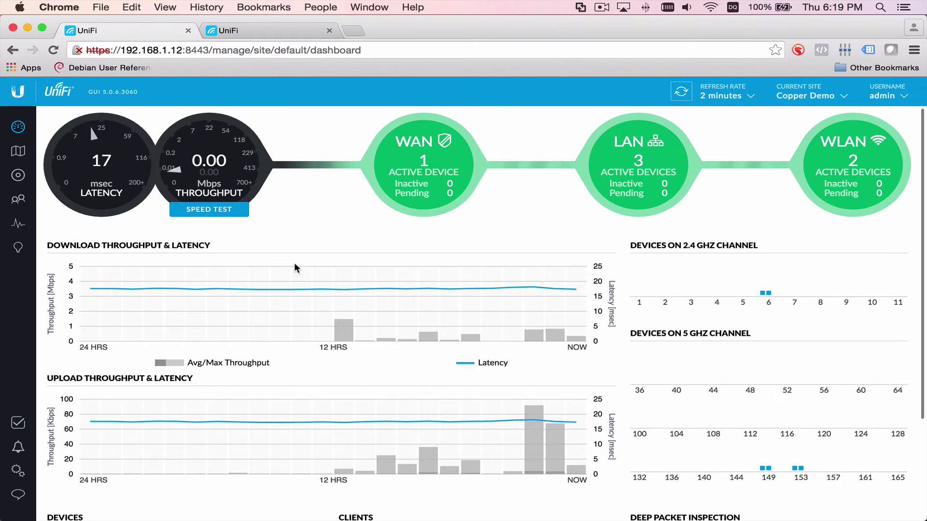
Step: Scroll the Copper Demo dashboard and inspect the Latency/Throughput gauges and WAN and LAN details
scroll(579, 266, down, 5)
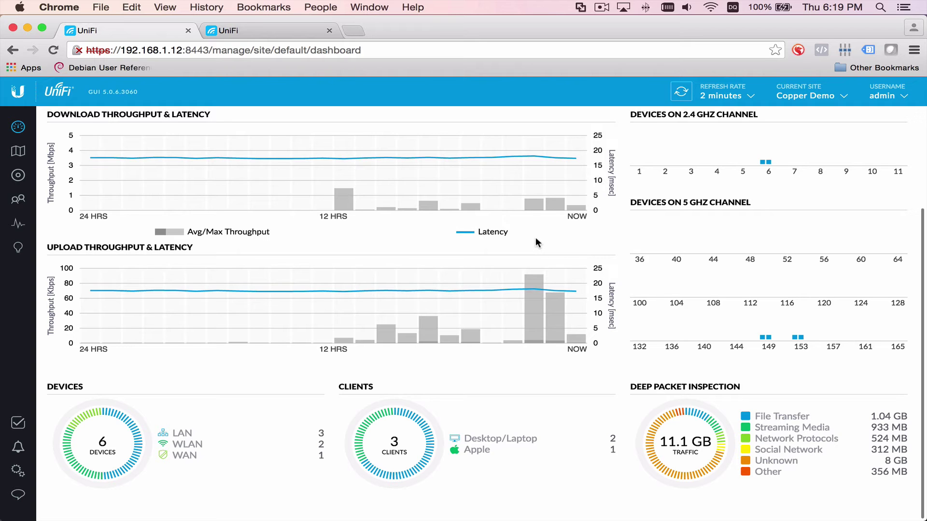
scroll(537, 242, up, 5)
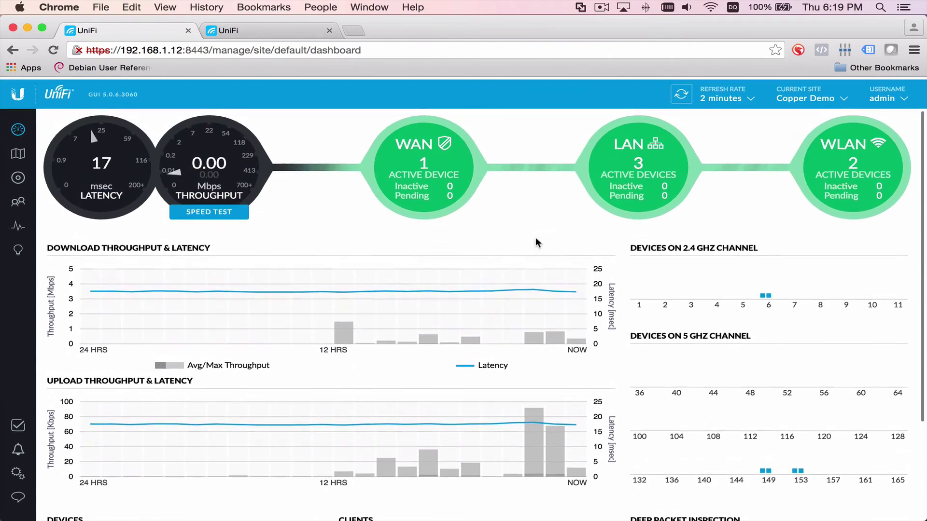
mouse_move(528, 341)
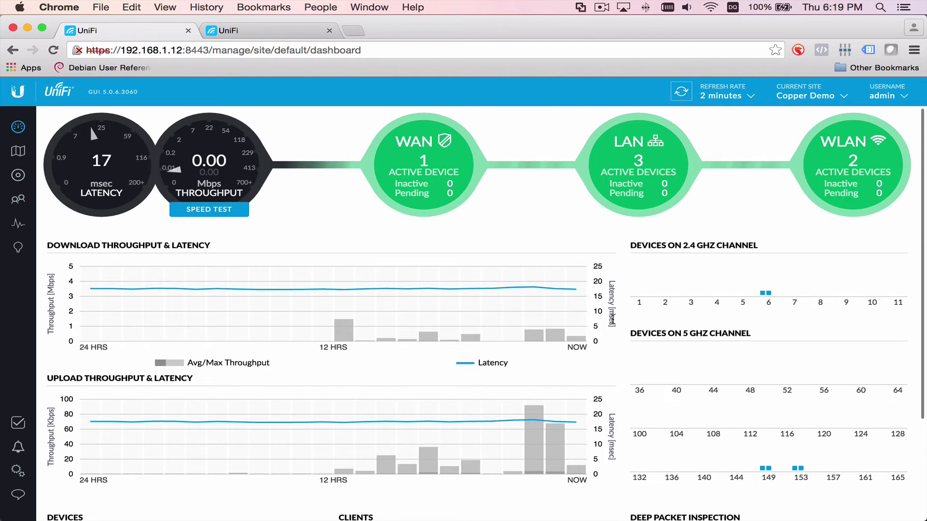
scroll(613, 320, down, 5)
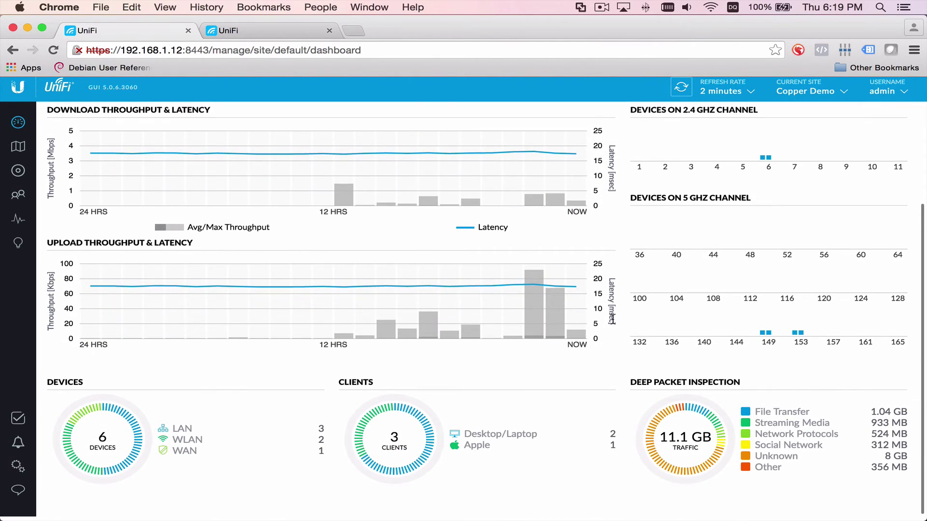
scroll(613, 320, up, 5)
mouse_move(218, 158)
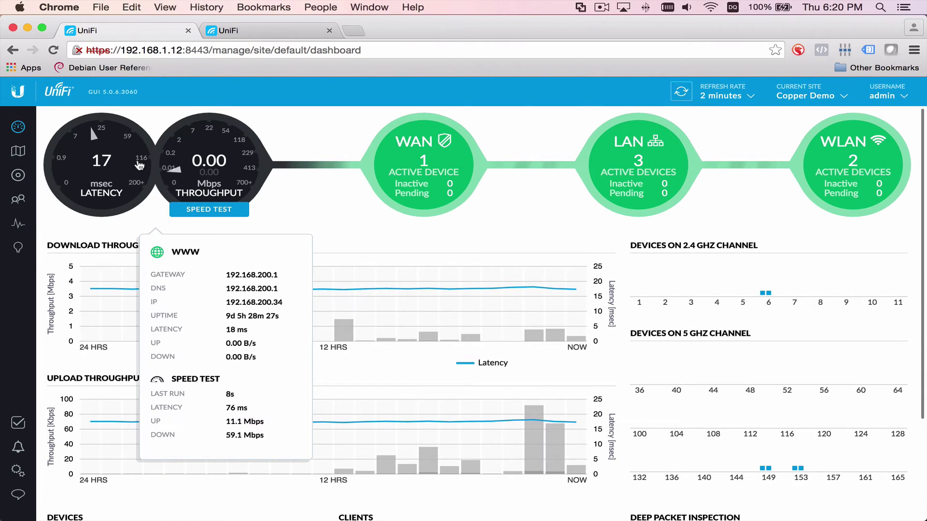
mouse_move(416, 184)
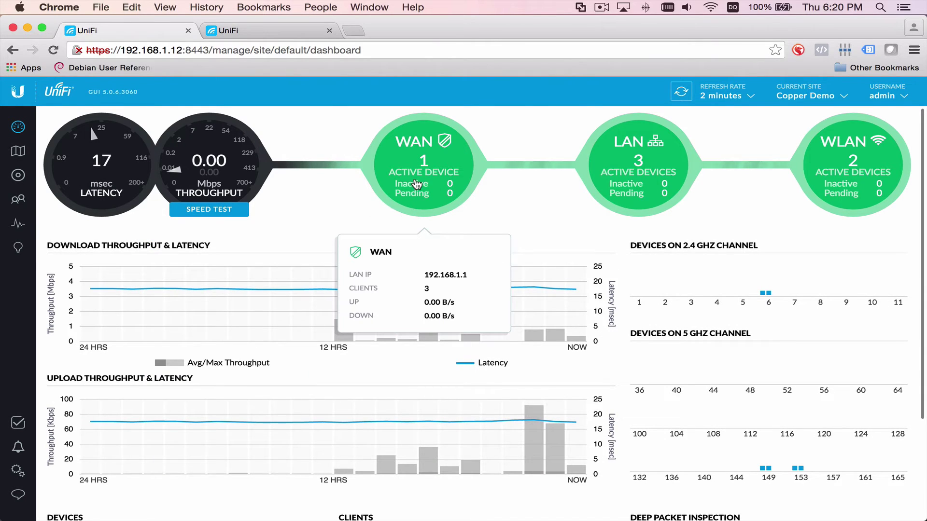
mouse_move(606, 192)
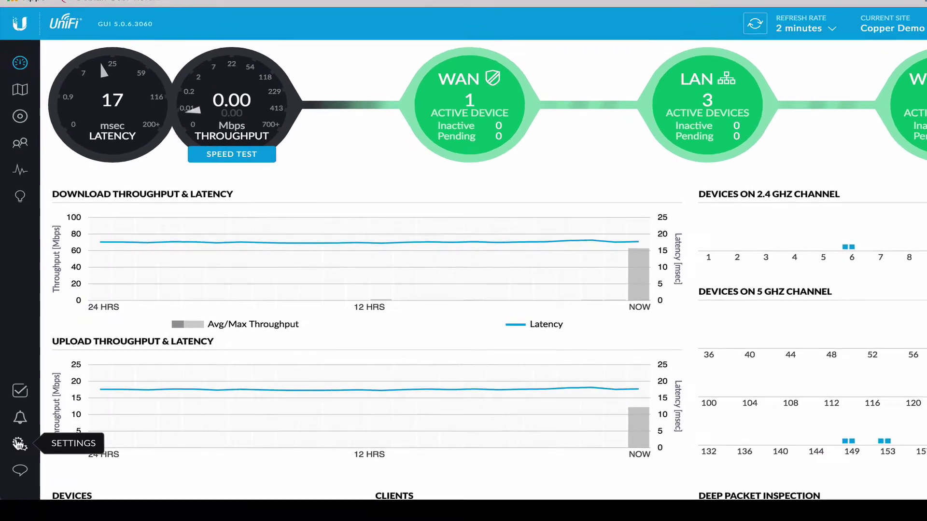
Step: Open the Maintenance settings and highlight the current controller version 5.0.6
click(19, 443)
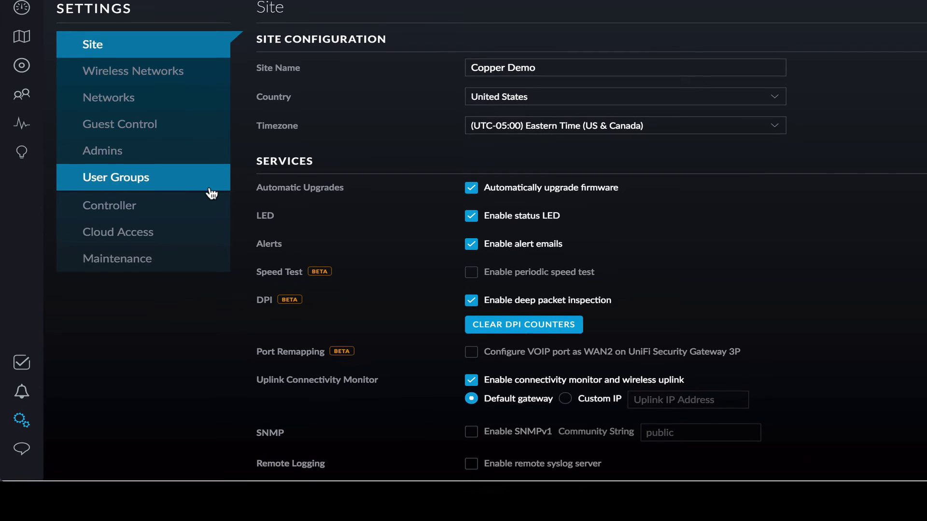
click(111, 261)
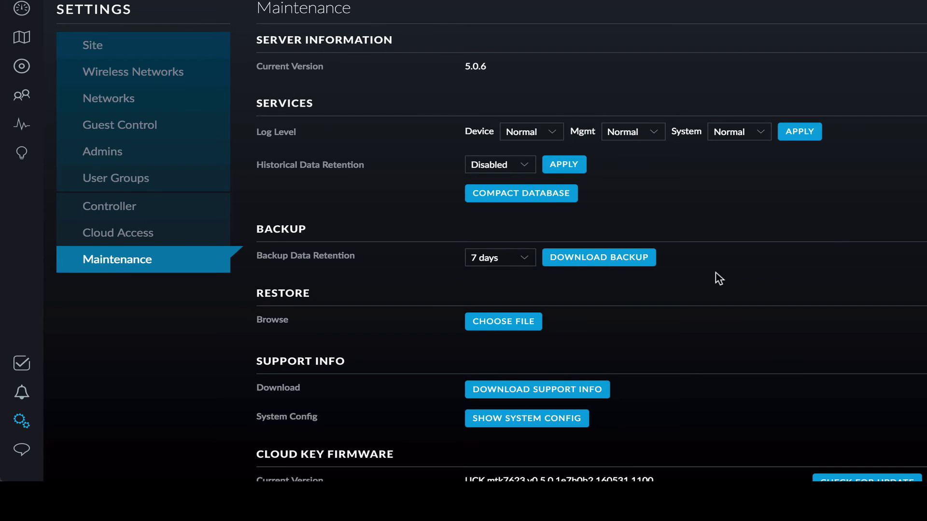
drag(464, 66, 502, 68)
click(514, 76)
Step: Check for Cloud Key firmware and controller updates, then dismiss the notification
scroll(618, 219, down, 5)
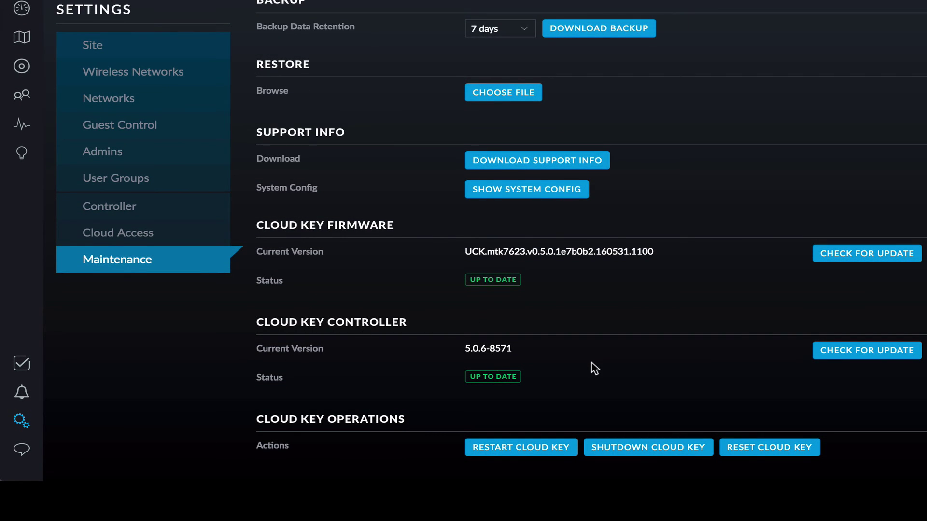
click(840, 259)
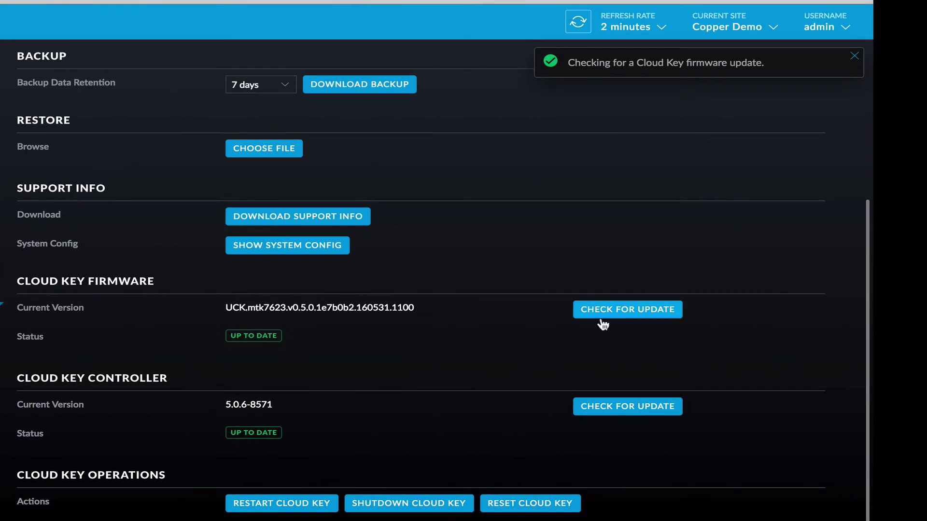
click(613, 410)
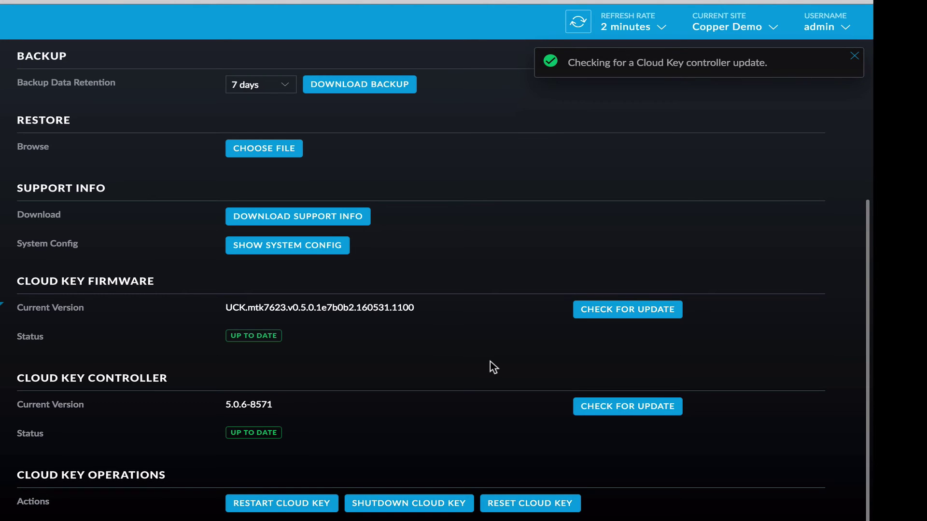
click(853, 57)
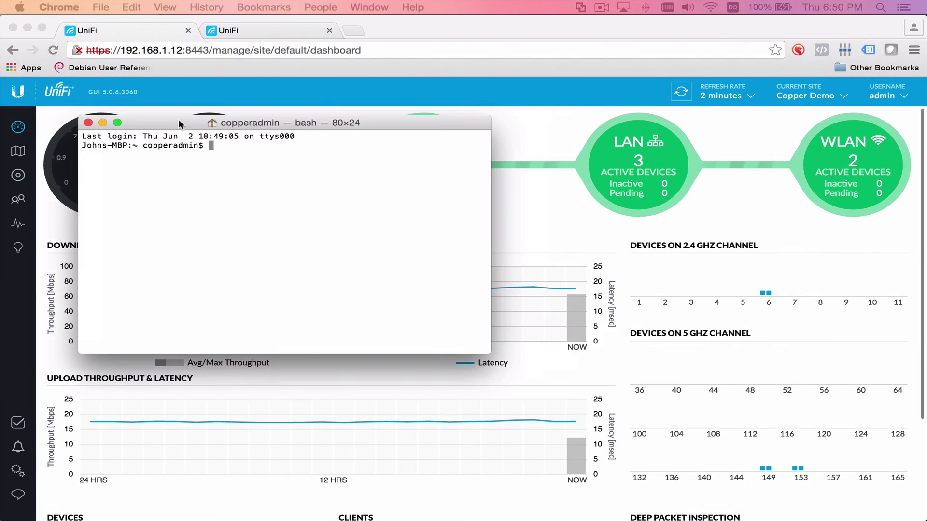
drag(178, 120, 219, 127)
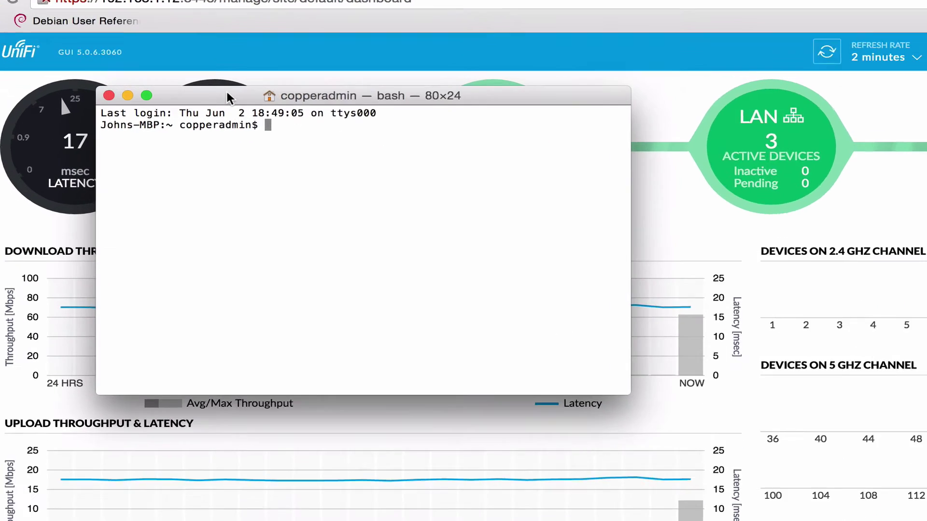
text(ssh)
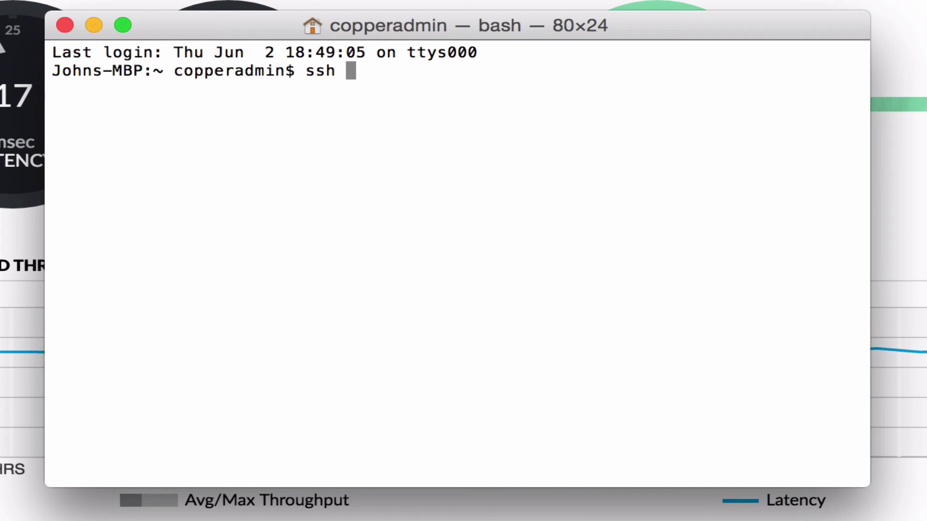
text( root@192)
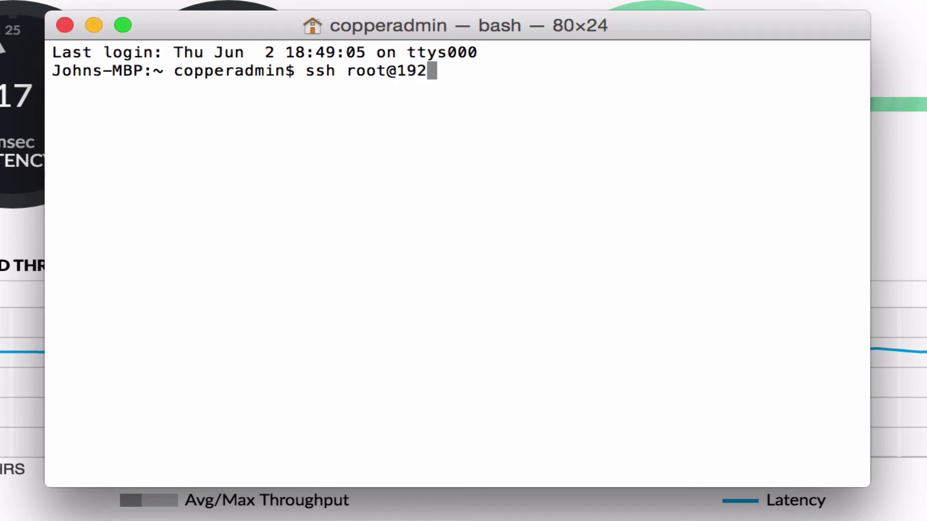
text(.168.1.12)
key(Return)
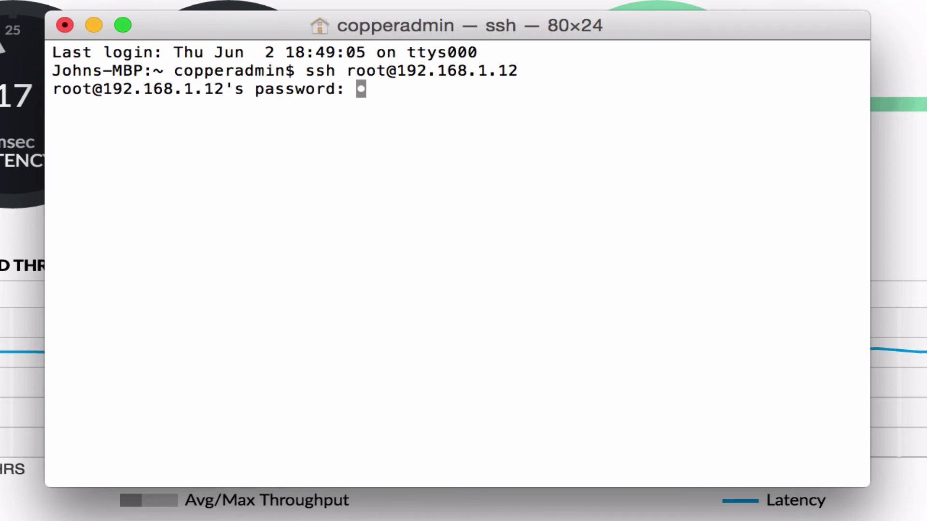
key(Return)
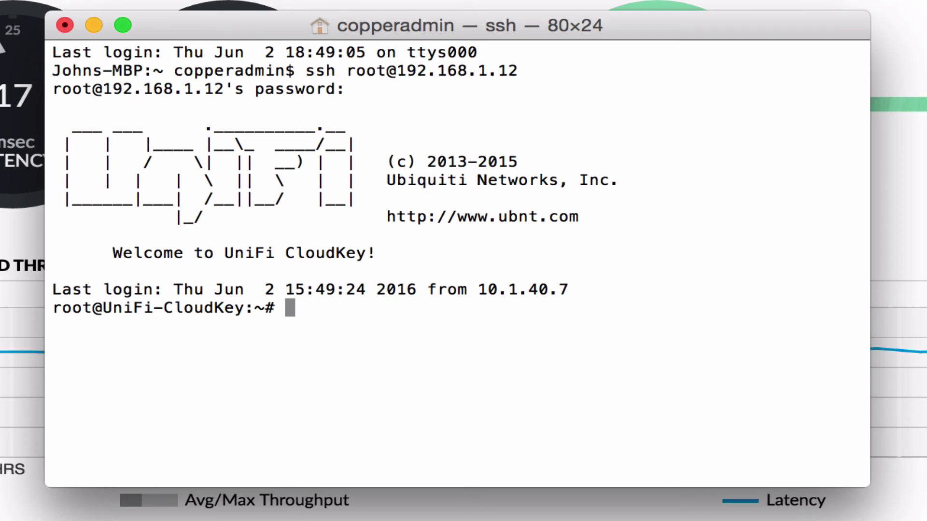
Step: Run lsb_release -a and highlight the Debian GNU/Linux 8.4 (jessie) details
text(lsb)
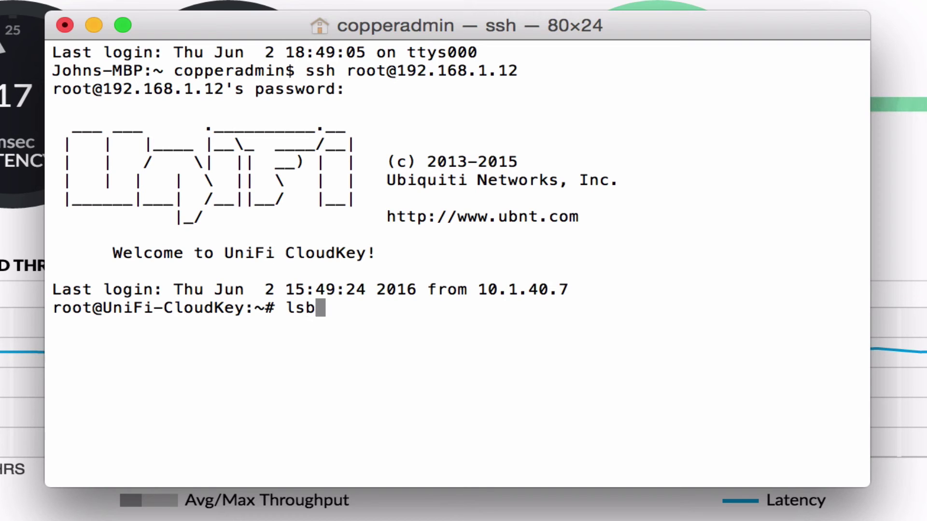
text(_relea)
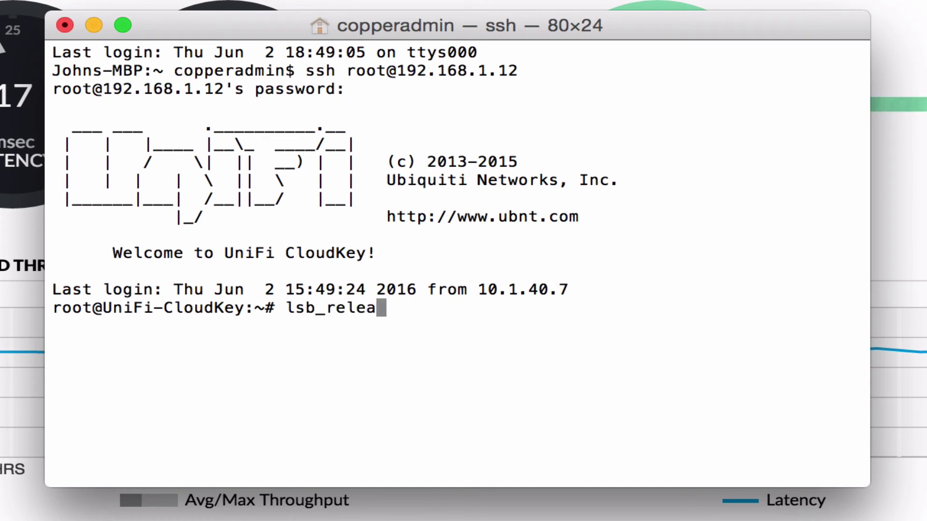
text(se -a)
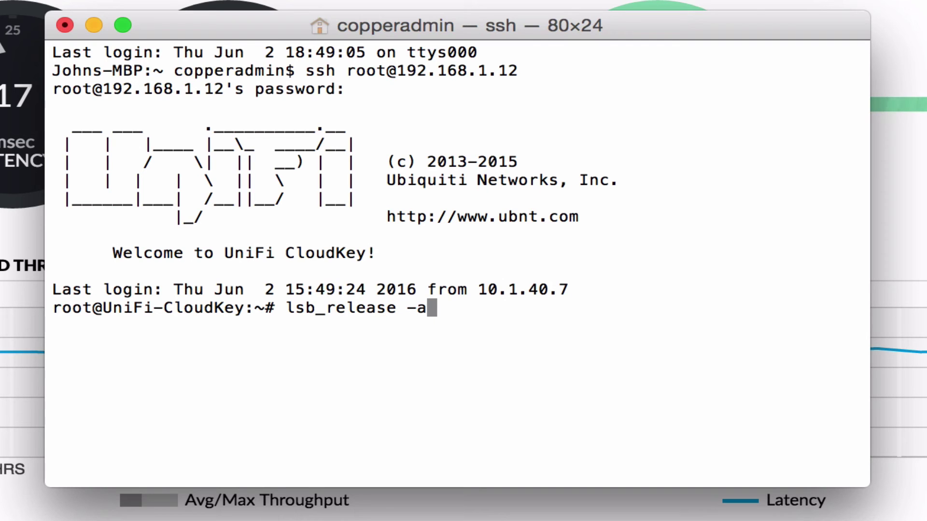
key(Return)
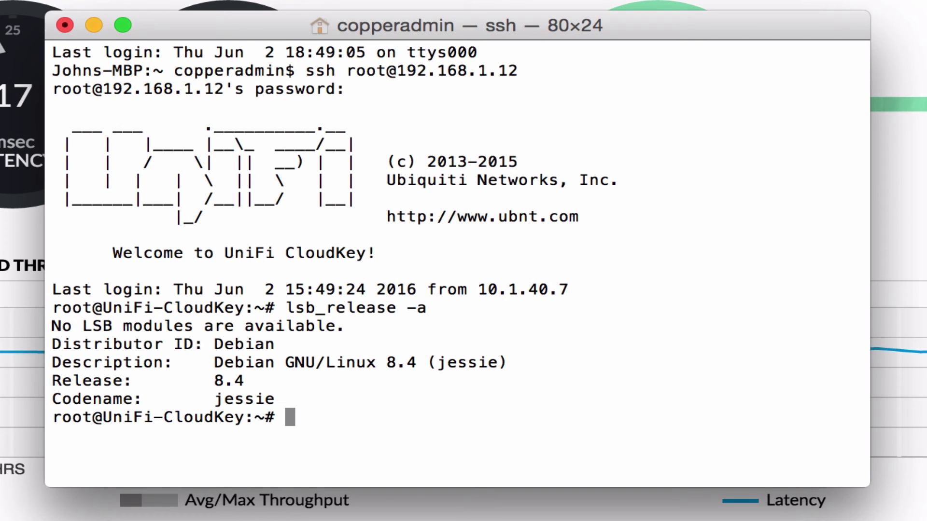
drag(254, 382, 42, 380)
Step: Run apt-get update, then apt-get upgrade on the Cloud Key, which upgrades 0 packages
click(338, 393)
text(apt-g)
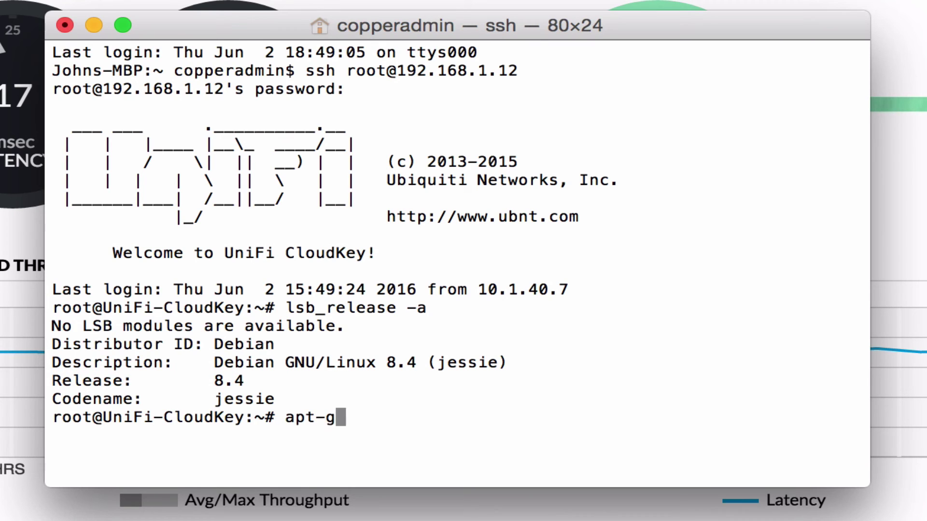
text(et update)
key(Return)
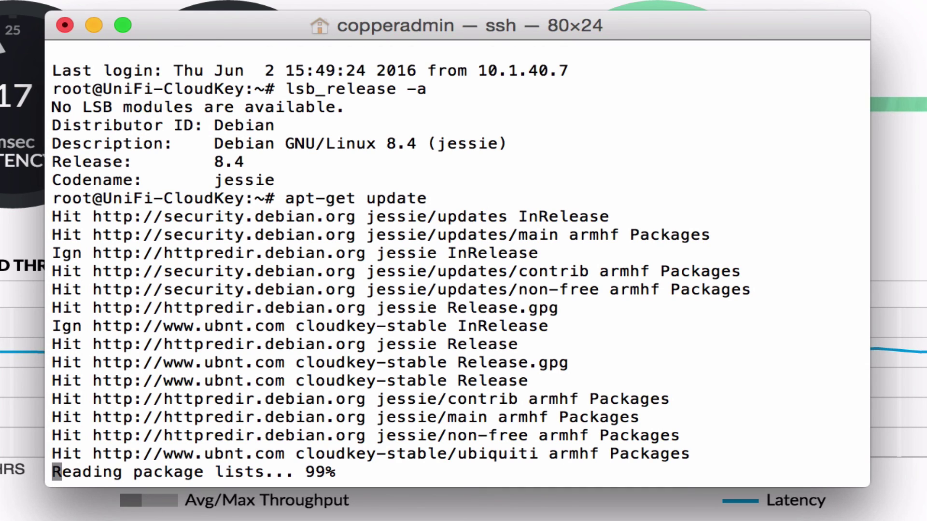
text(apt)
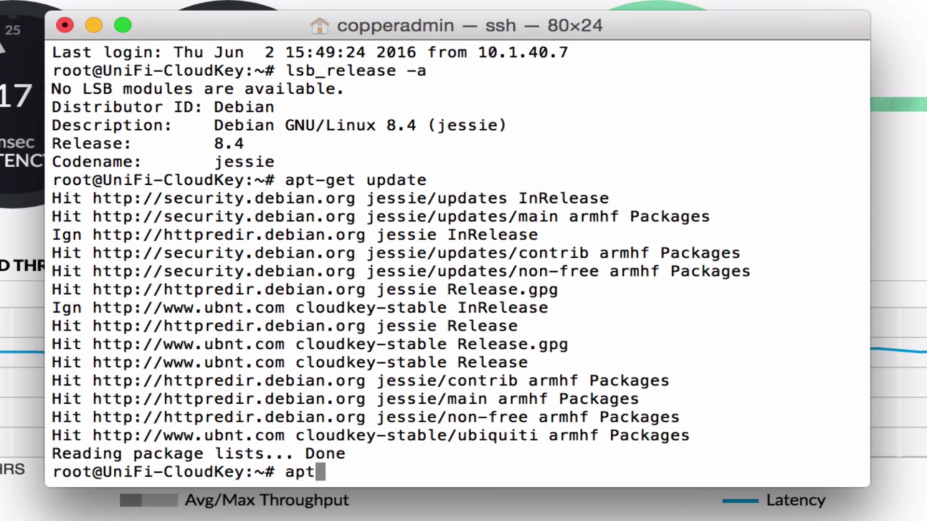
text(-get upgrade)
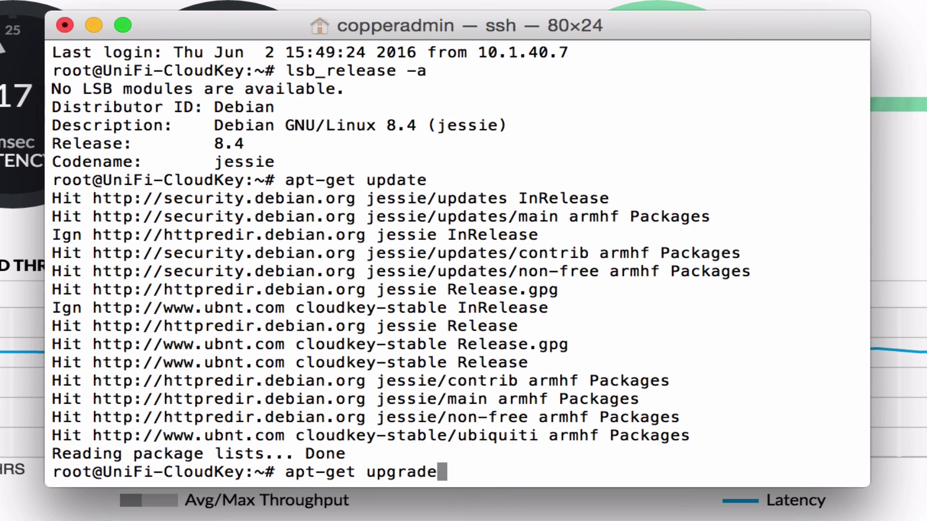
key(Return)
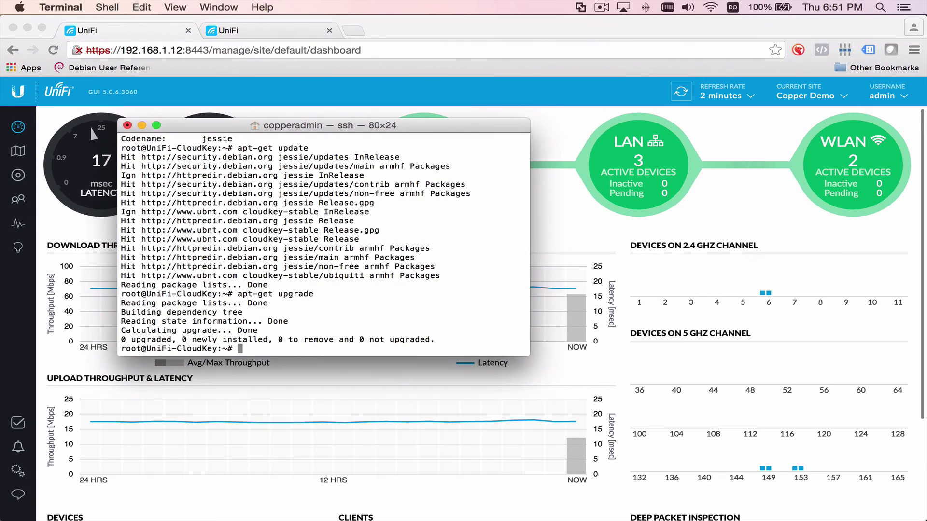
Step: Exit the Cloud Key SSH session and close the Terminal window
text(exit)
key(Return)
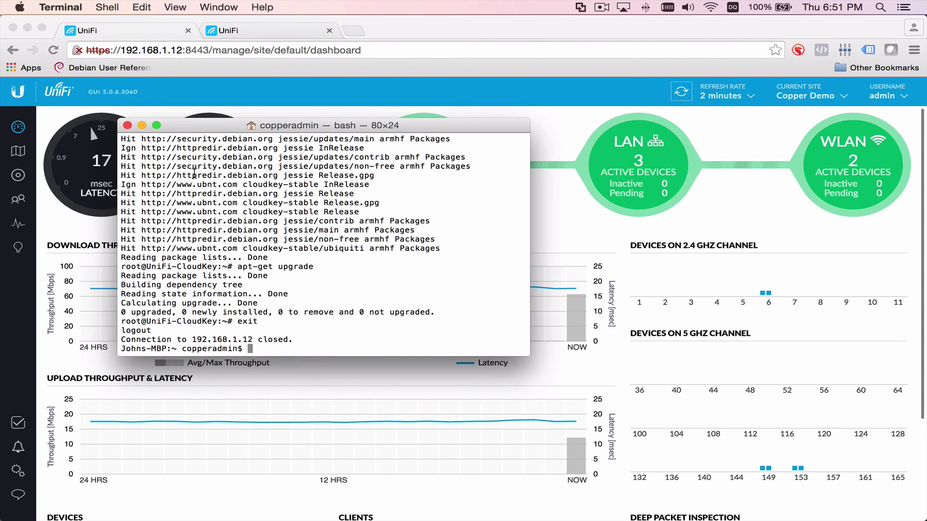
click(128, 126)
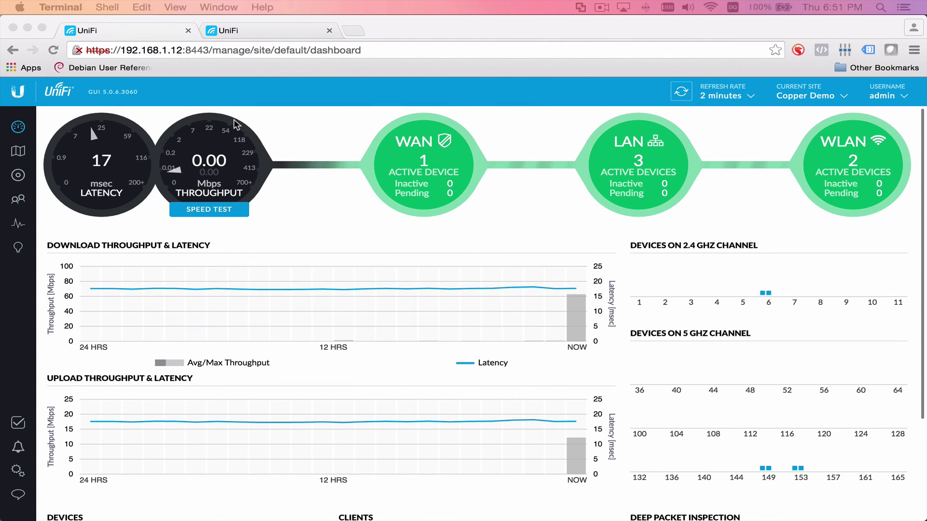